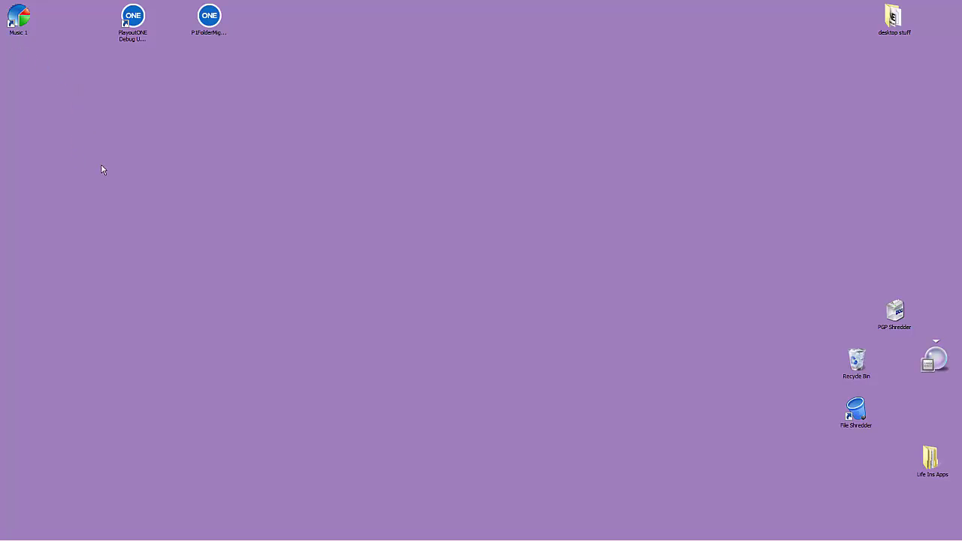
# Open the Music 1 folder on the SSD (C:) drive
pyautogui.moveTo(60, 536)
pyautogui.click(15, 532)
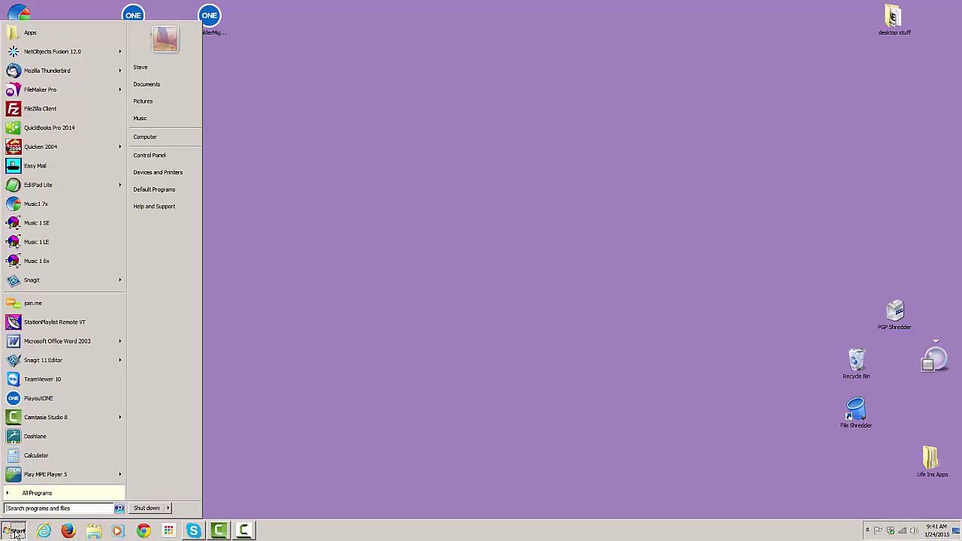
pyautogui.click(159, 138)
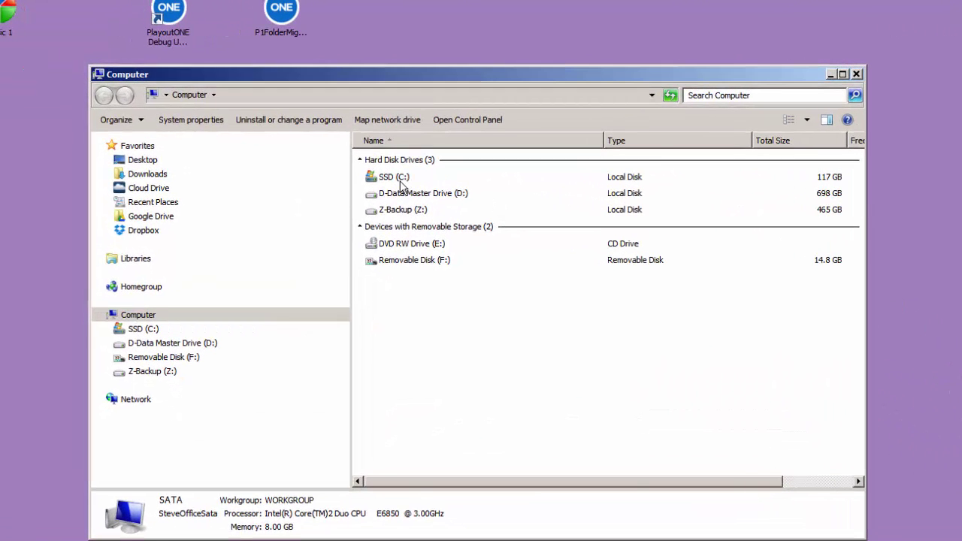
pyautogui.doubleClick(400, 180)
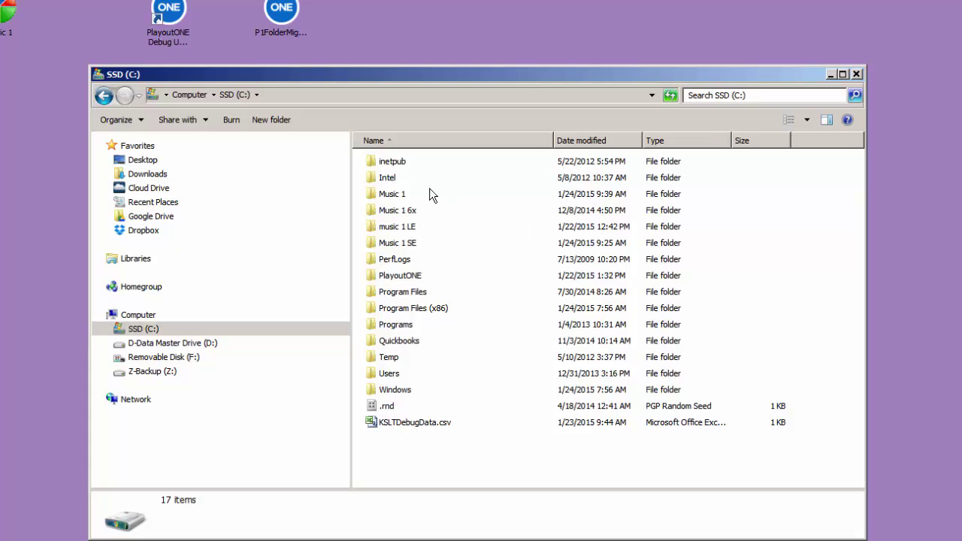
pyautogui.click(398, 197)
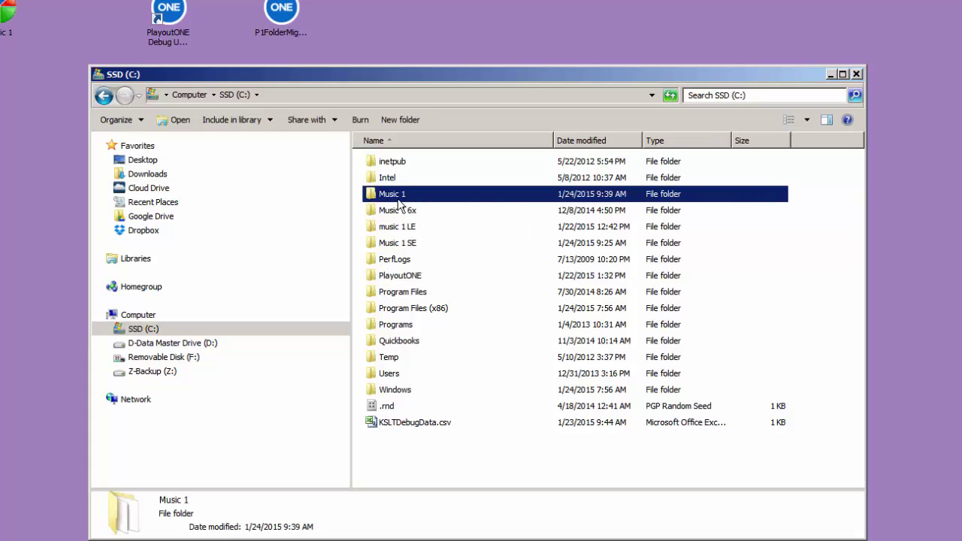
pyautogui.click(415, 246)
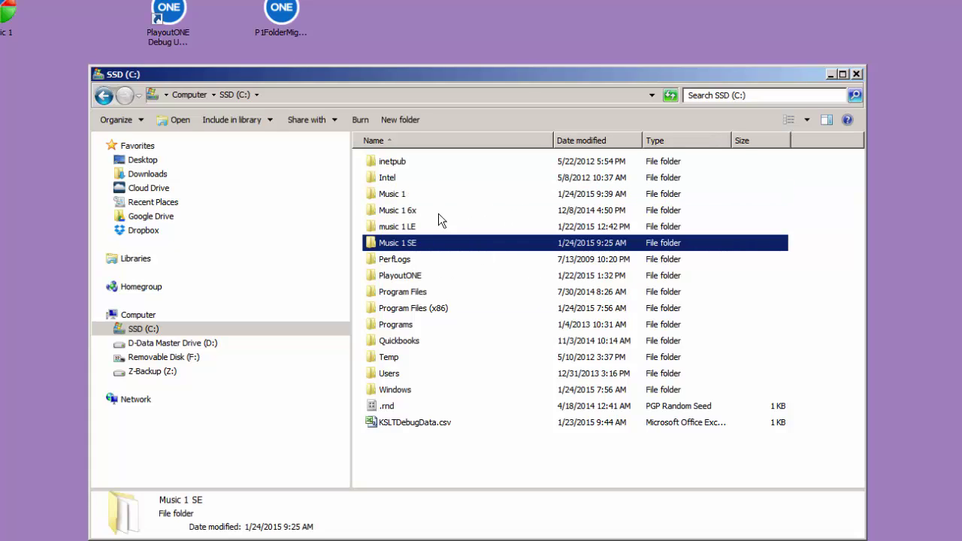
pyautogui.doubleClick(399, 197)
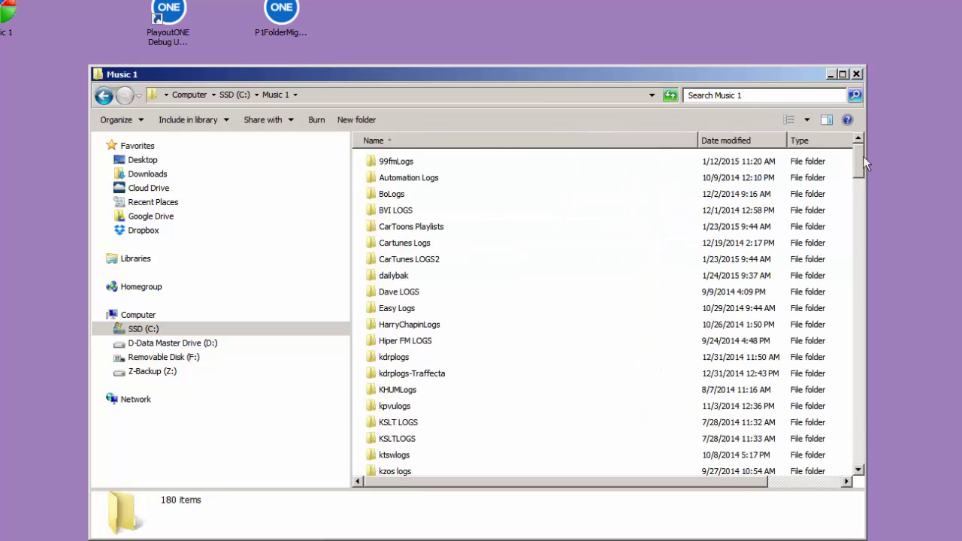
# Make a copy of the Music 1 Library.m1 file inside the same Music 1 folder
pyautogui.moveTo(863, 158); pyautogui.dragTo(866, 367)
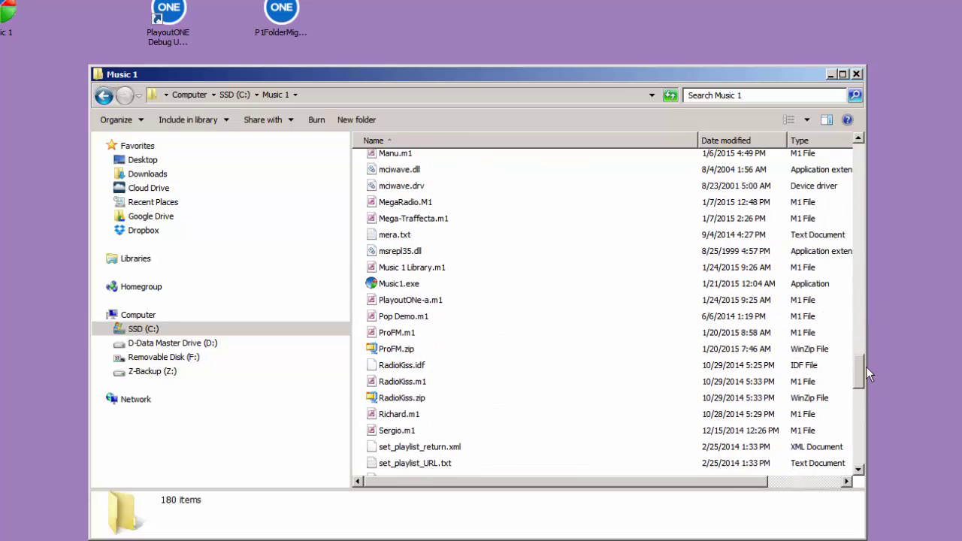
pyautogui.click(416, 269)
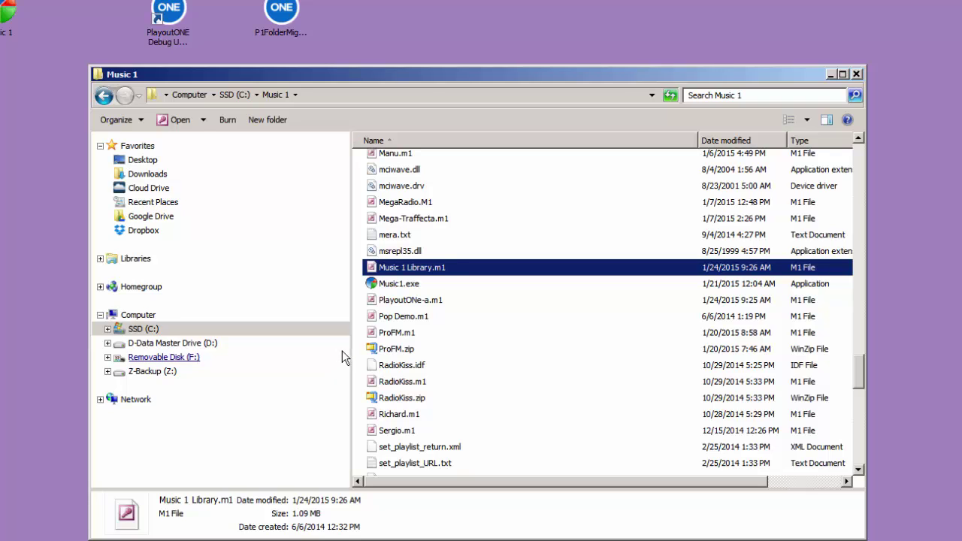
pyautogui.rightClick(490, 272)
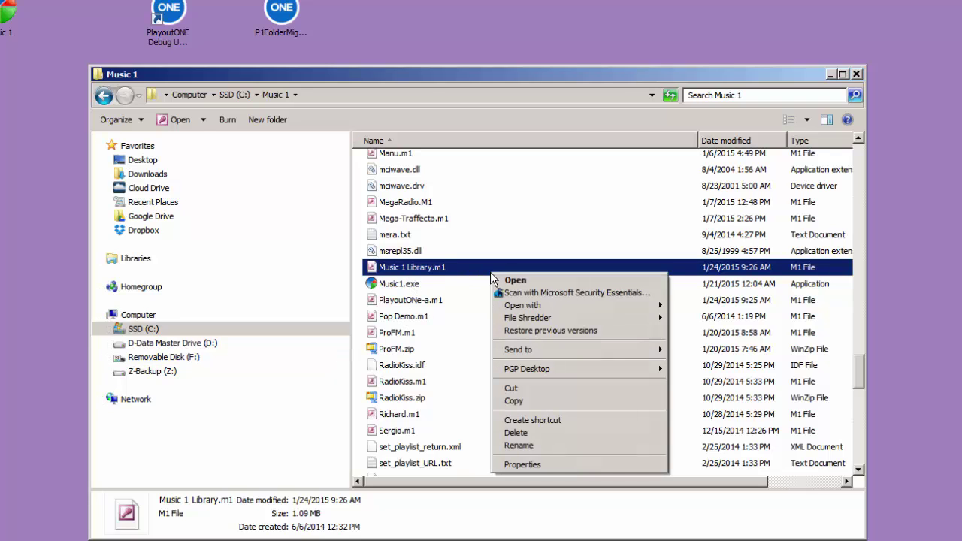
pyautogui.click(556, 401)
pyautogui.rightClick(578, 246)
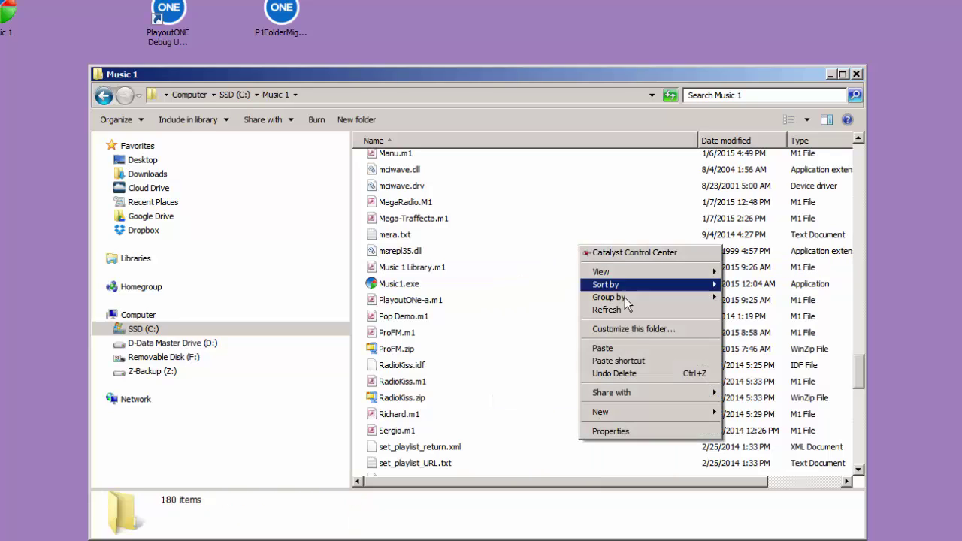
pyautogui.click(644, 348)
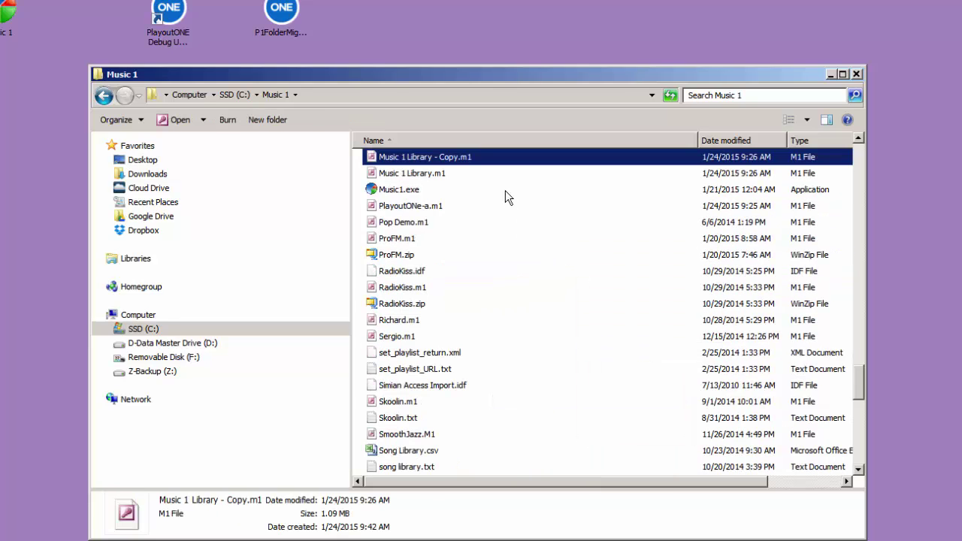
# Rename the copied database with the prefix 1-, the owner's first name and P1, keeping the .m1 extension, and close the folder window
pyautogui.click(440, 156)
pyautogui.write('1.m1')
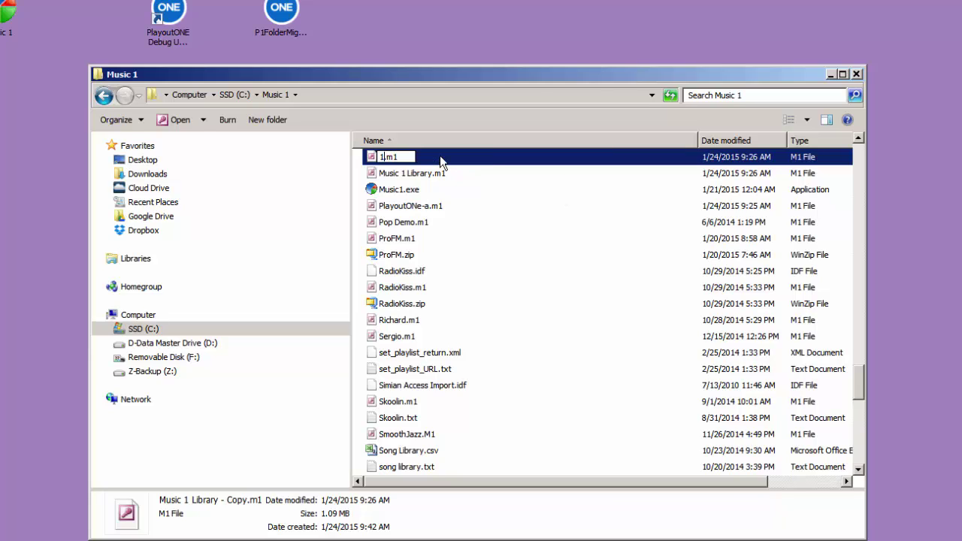
pyautogui.write('-Steve P1')
pyautogui.press('Return')
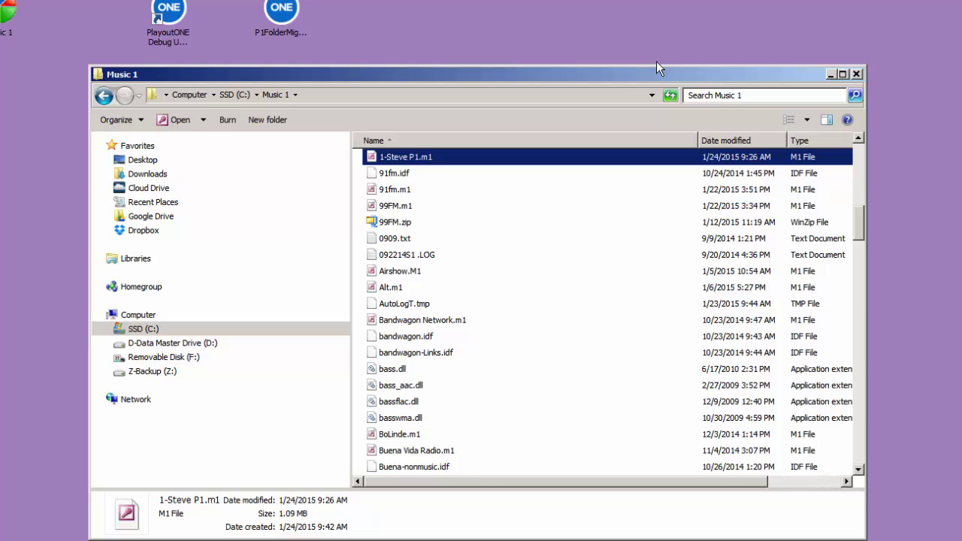
pyautogui.click(857, 73)
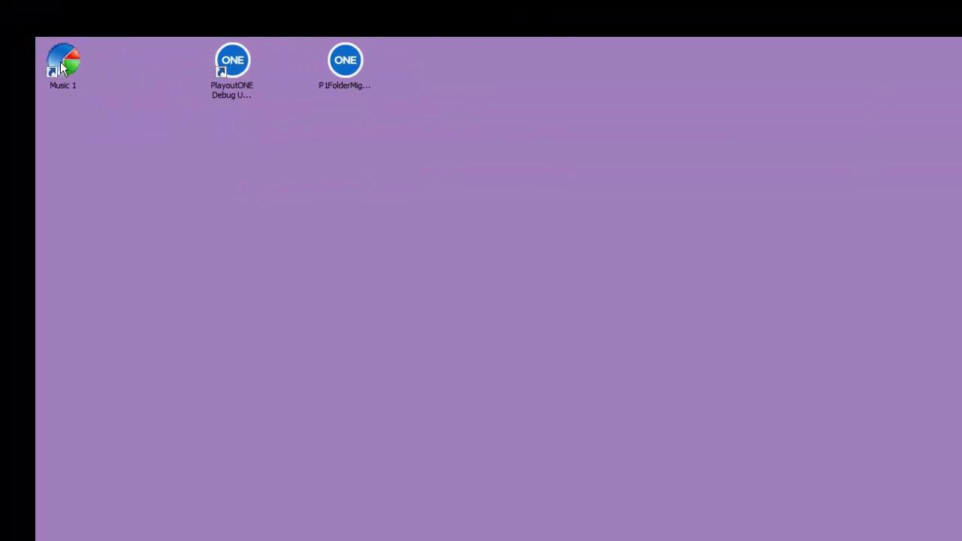
# Launch Music 1, open the newly renamed database and show its tracks view
pyautogui.doubleClick(4, 12)
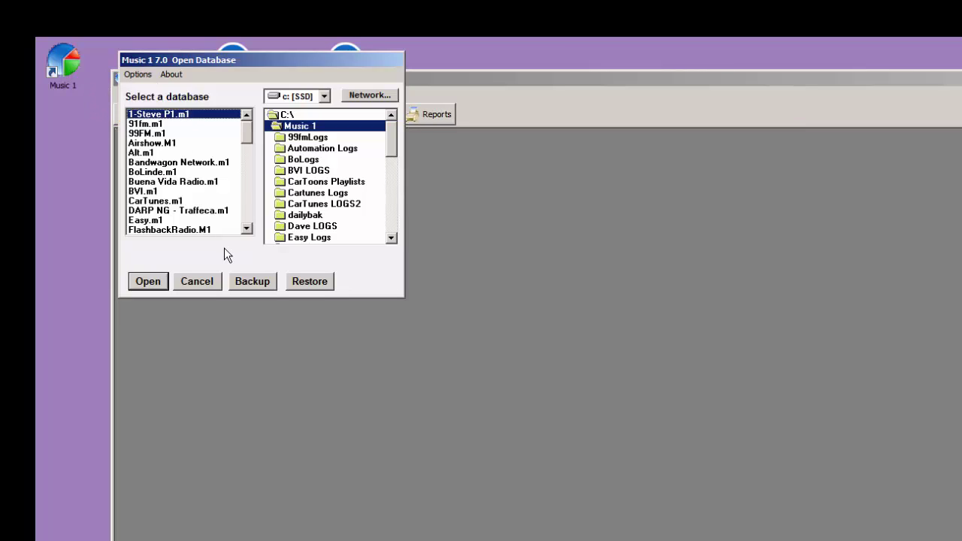
pyautogui.click(148, 281)
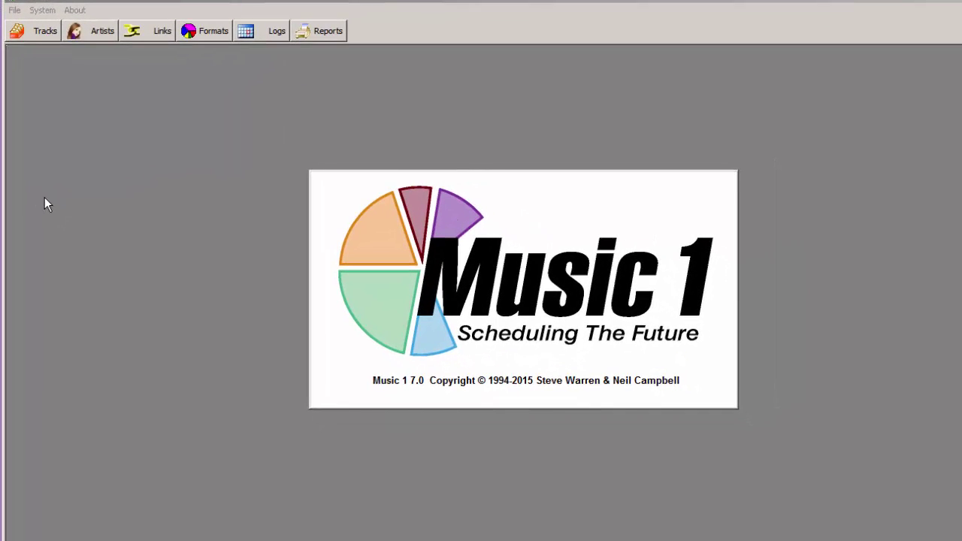
pyautogui.click(30, 37)
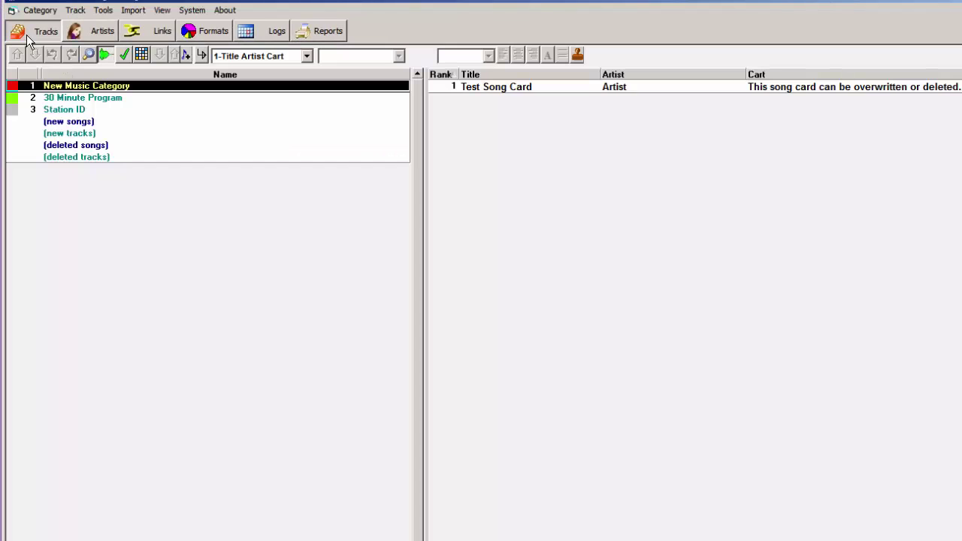
# Set the automation format to Playout One in the system settings
pyautogui.click(192, 9)
pyautogui.click(209, 27)
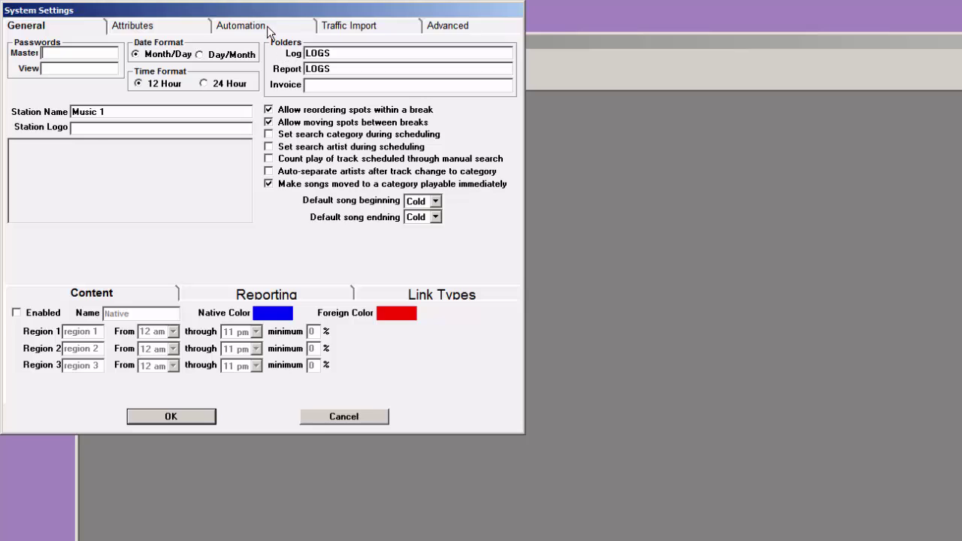
pyautogui.click(267, 26)
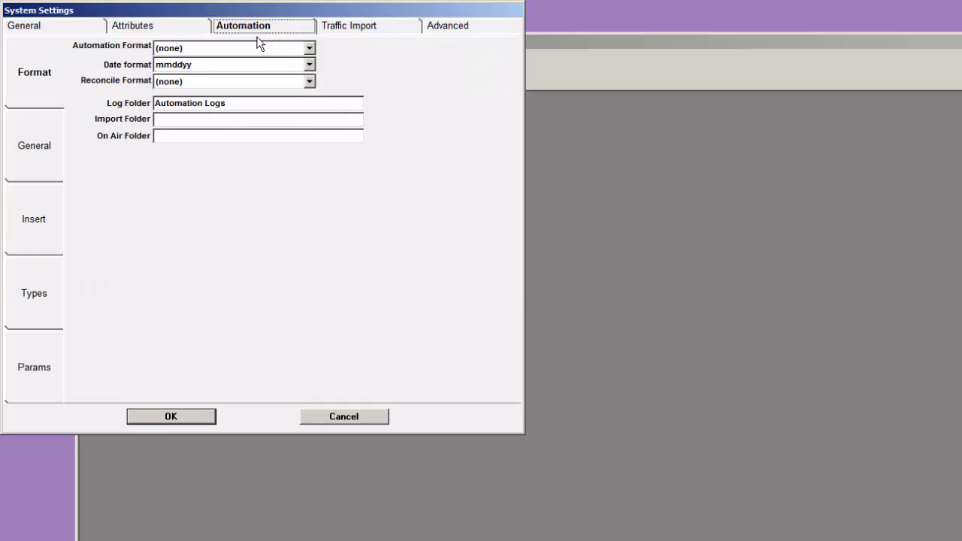
pyautogui.click(309, 47)
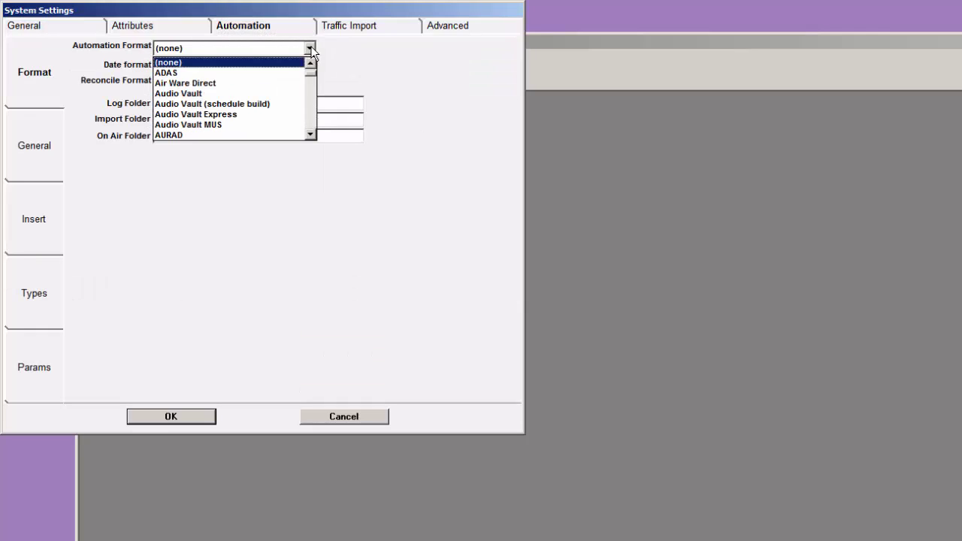
pyautogui.moveTo(313, 79); pyautogui.dragTo(317, 116)
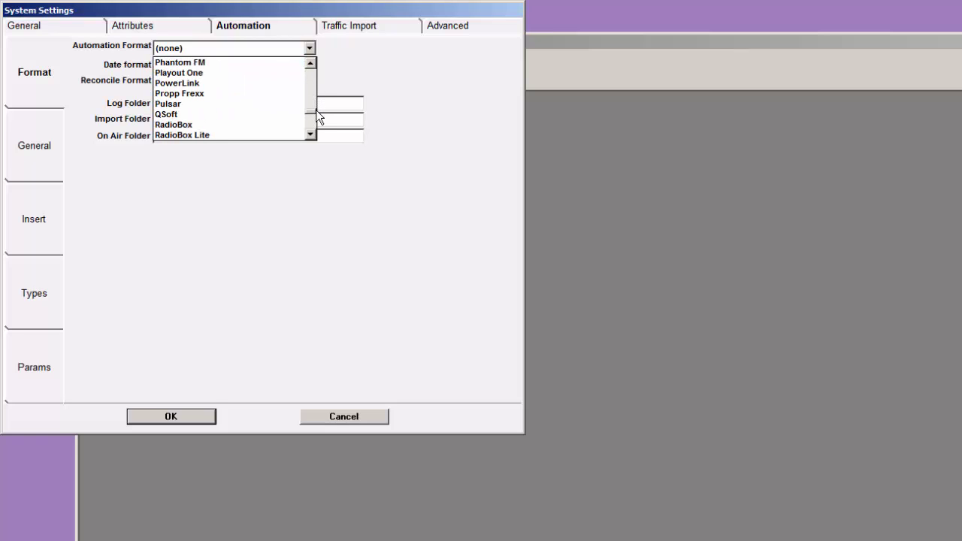
pyautogui.click(229, 75)
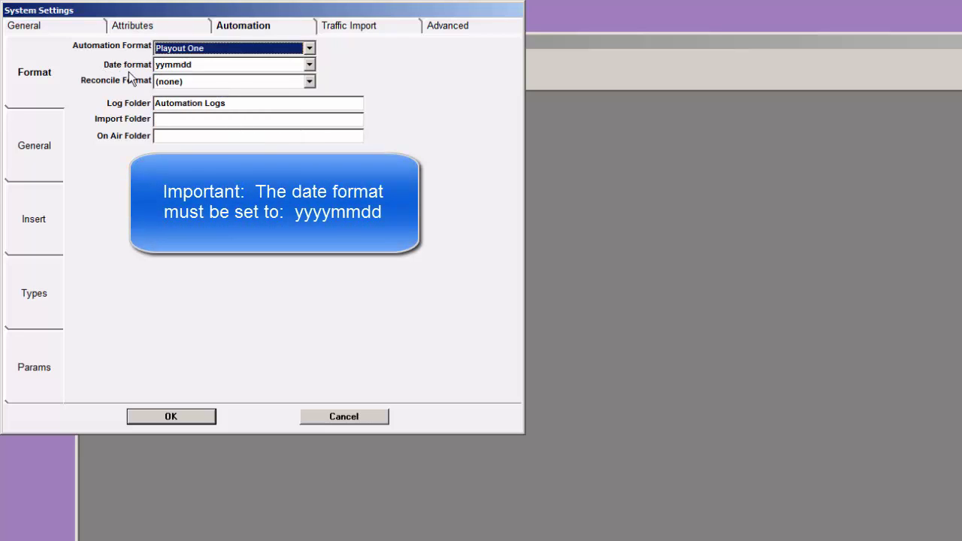
# Set the automation date format to yyyymmdd and apply the system settings
pyautogui.click(309, 65)
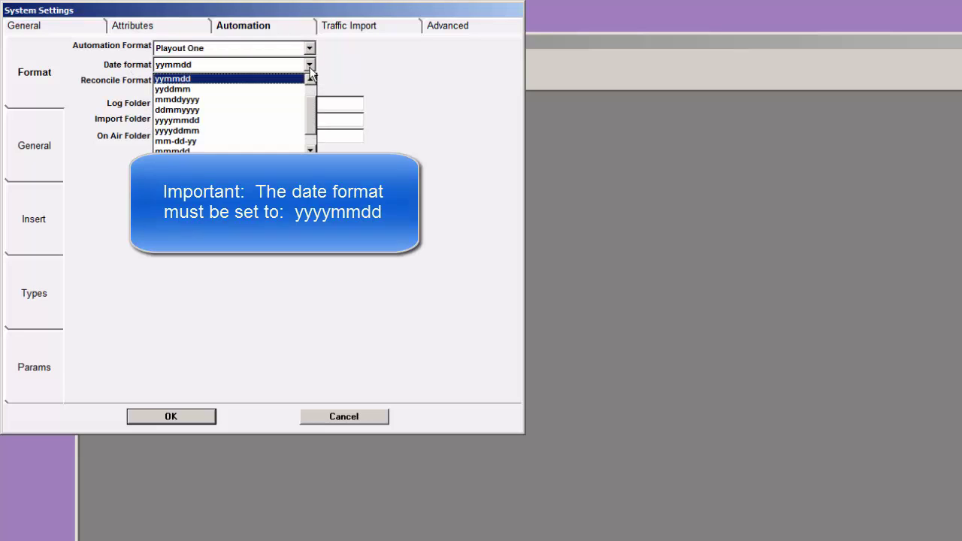
pyautogui.click(260, 125)
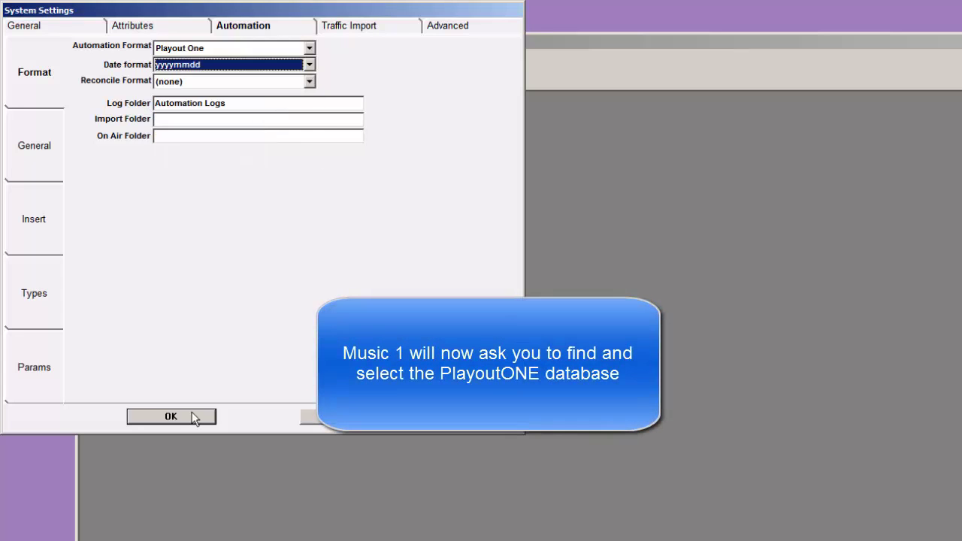
pyautogui.click(192, 412)
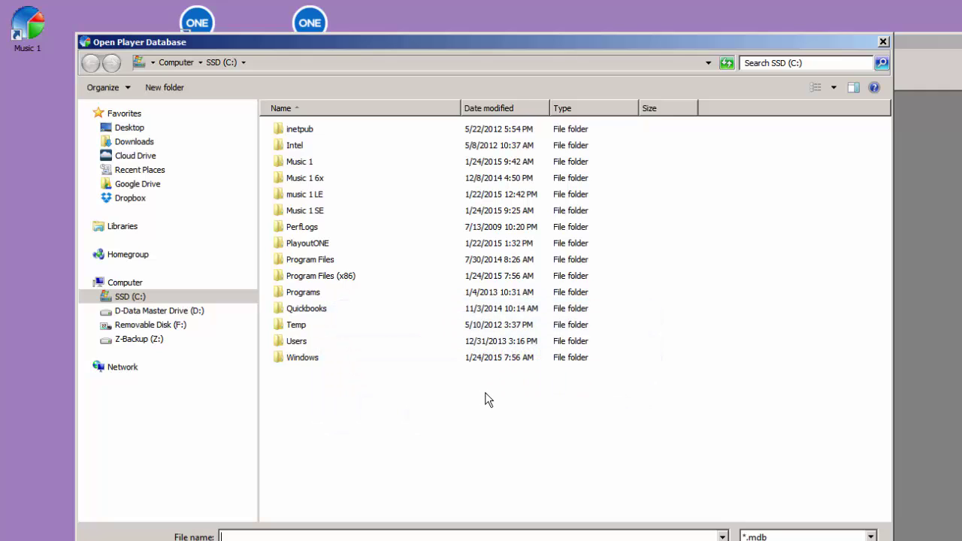
# Choose audio.mdb from the data folder inside C:\PlayoutONE as the player database
pyautogui.click(326, 247)
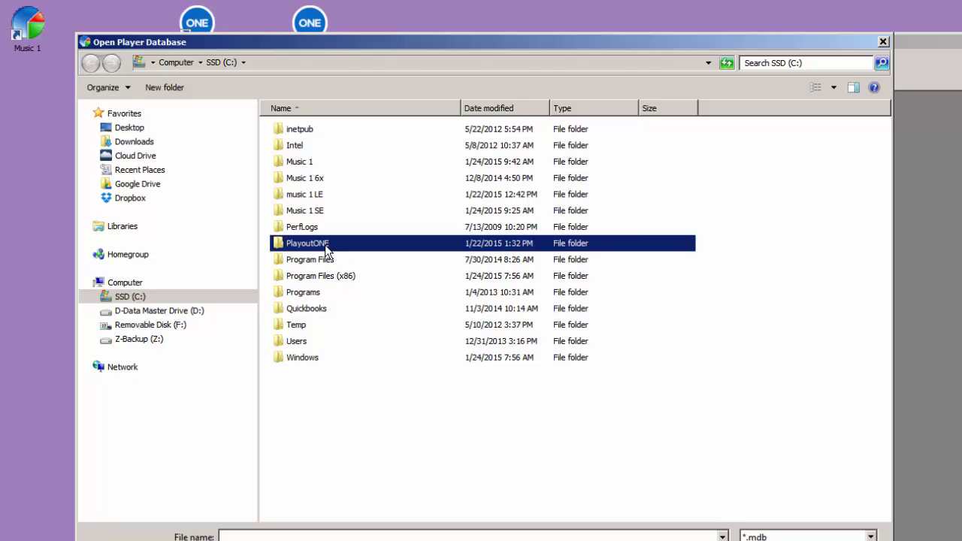
pyautogui.doubleClick(326, 246)
pyautogui.click(299, 149)
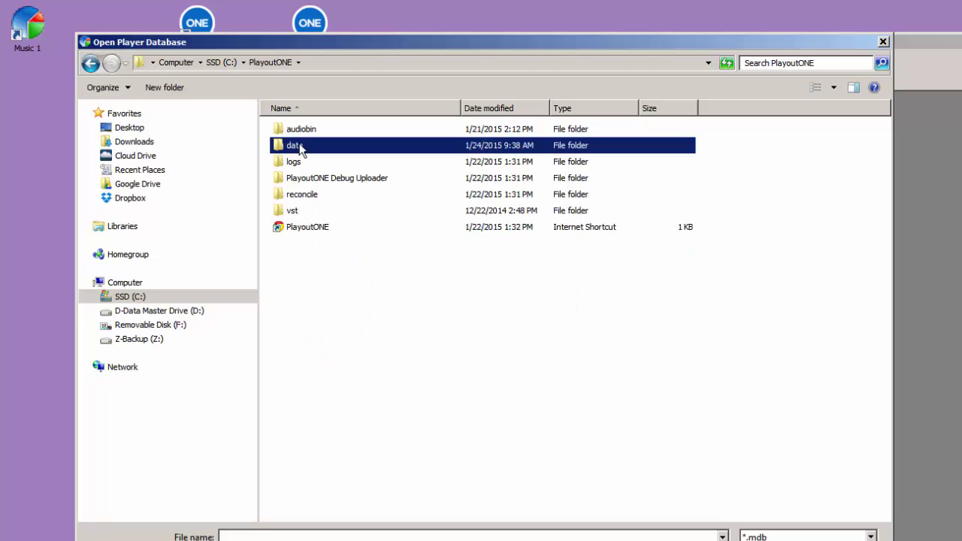
pyautogui.doubleClick(299, 149)
pyautogui.click(309, 212)
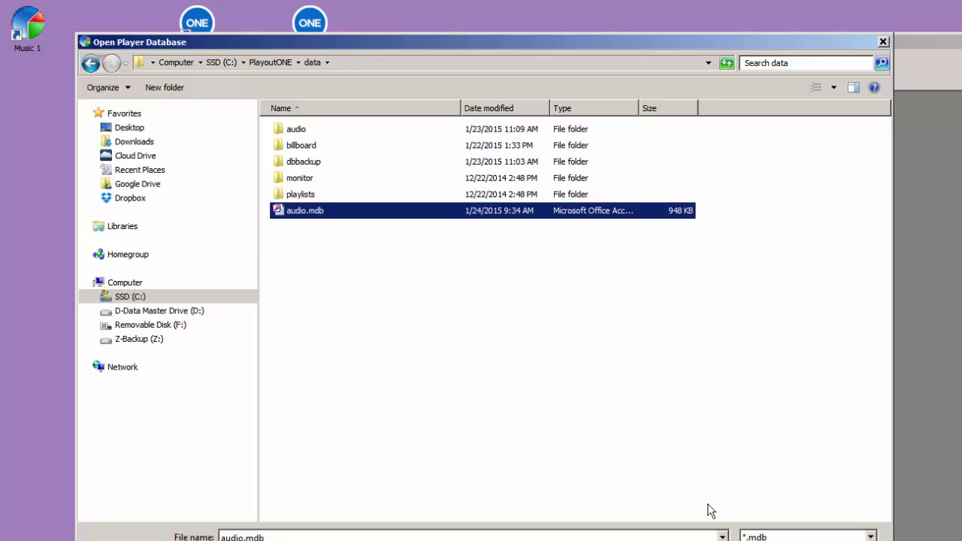
pyautogui.press('Return')
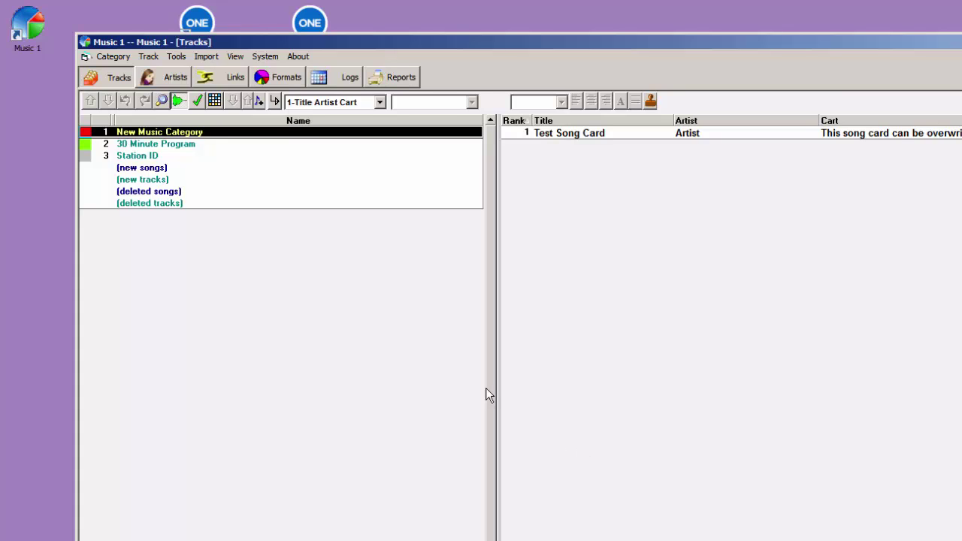
# Import the tracks from Playout One and view the (new songs) and (new tracks) categories
pyautogui.click(210, 58)
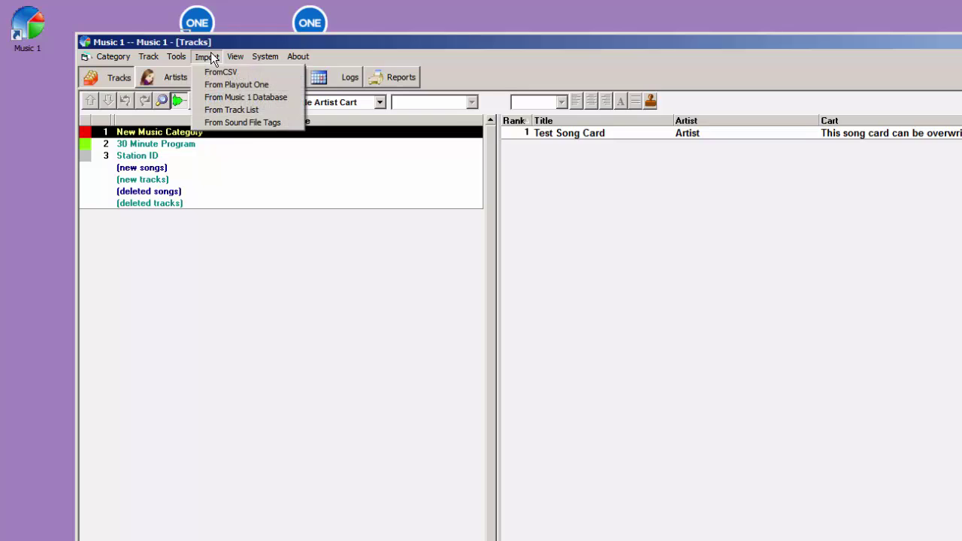
pyautogui.click(287, 85)
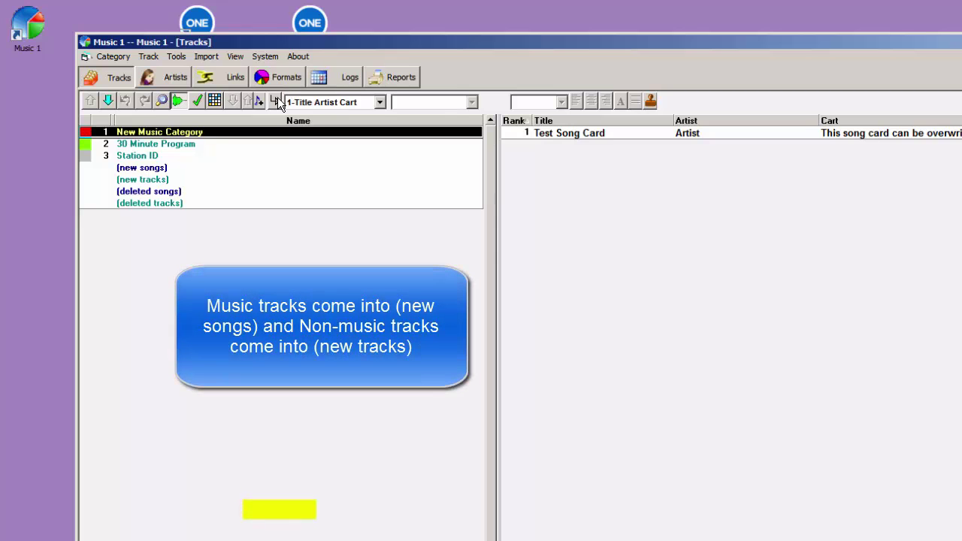
pyautogui.click(189, 168)
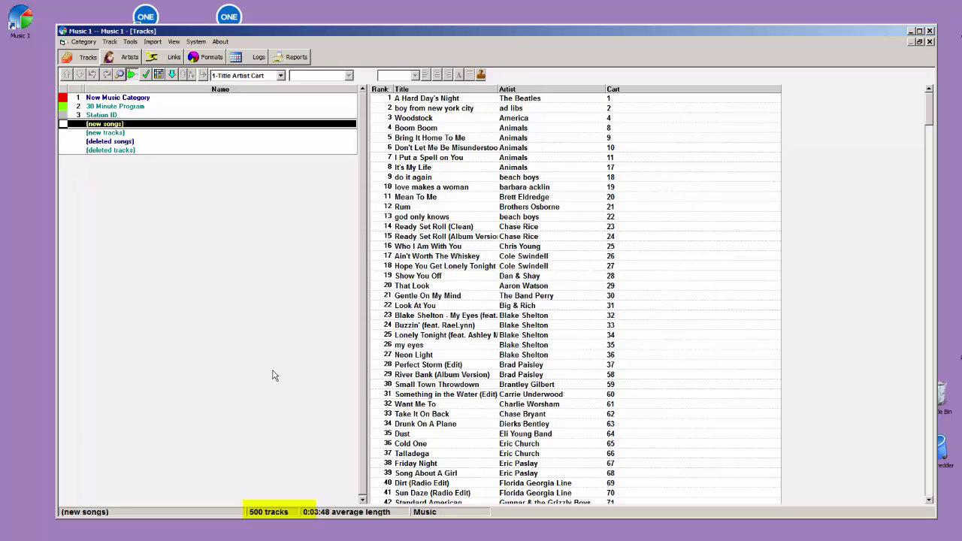
pyautogui.click(132, 134)
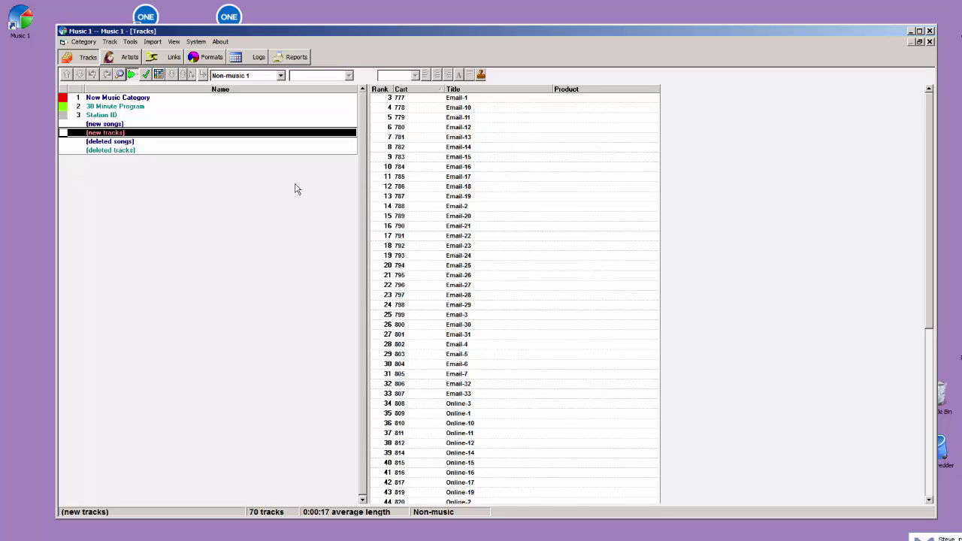
pyautogui.click(135, 122)
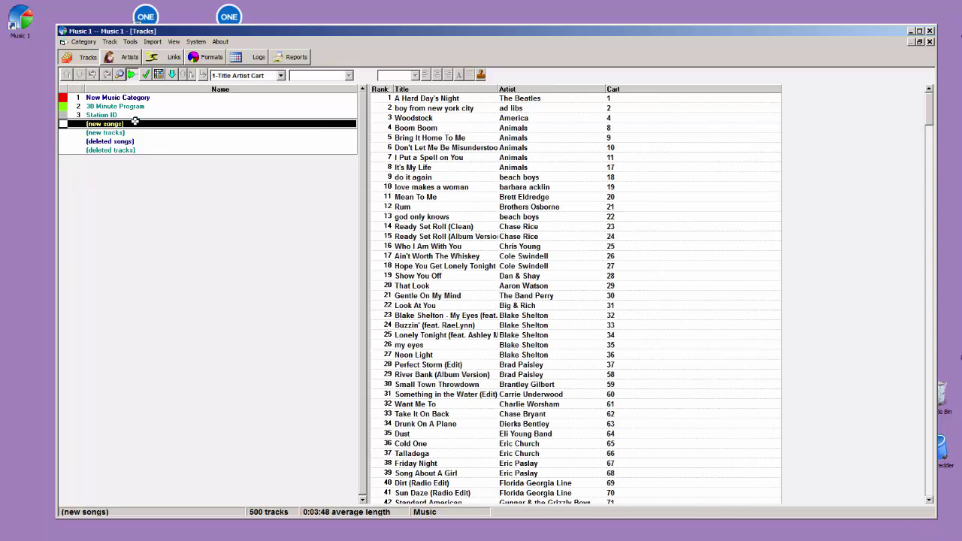